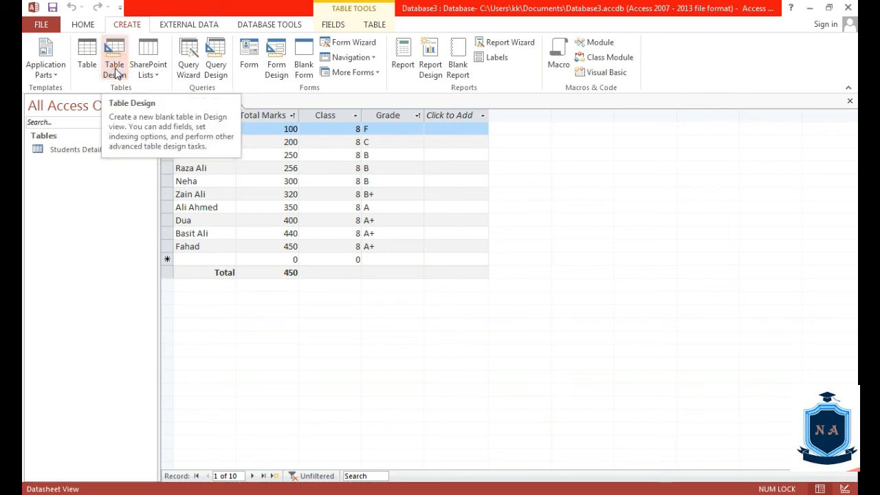
Create a blank Table1 in Design view, then switch back to the Students Details datasheet
left_click(115, 71)
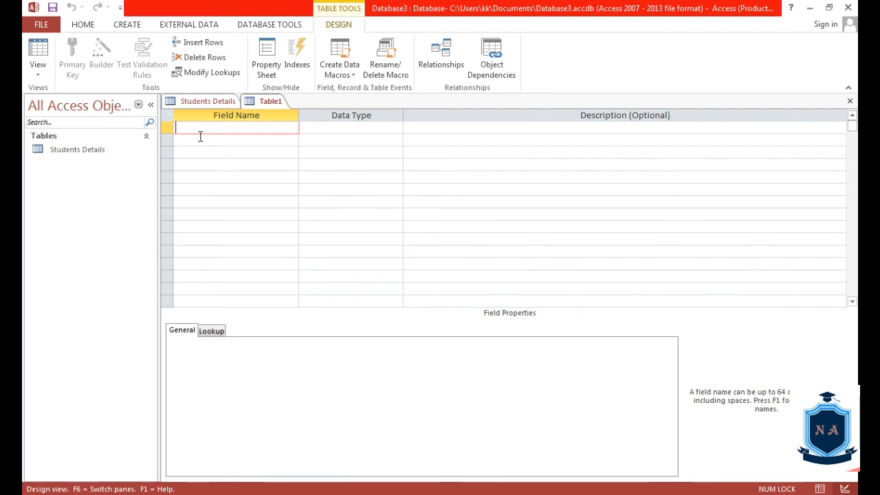
left_click(198, 99)
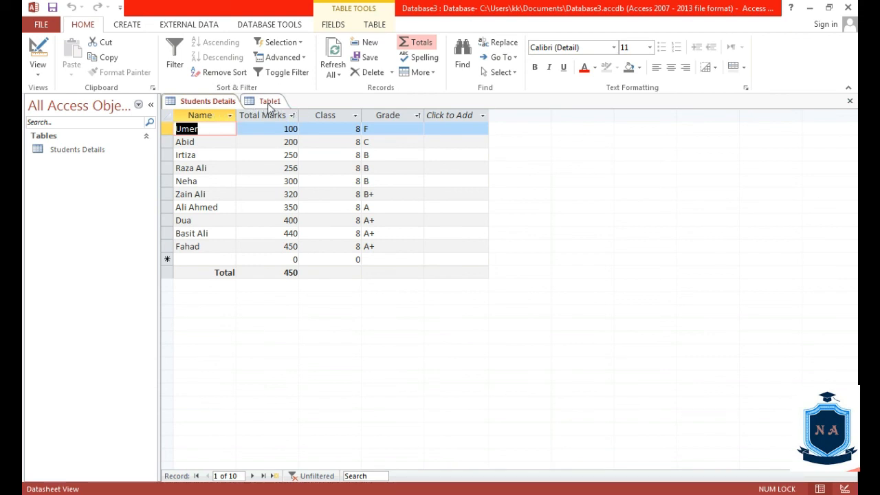
Switch to the Table1 document to show its empty design grid
left_click(268, 103)
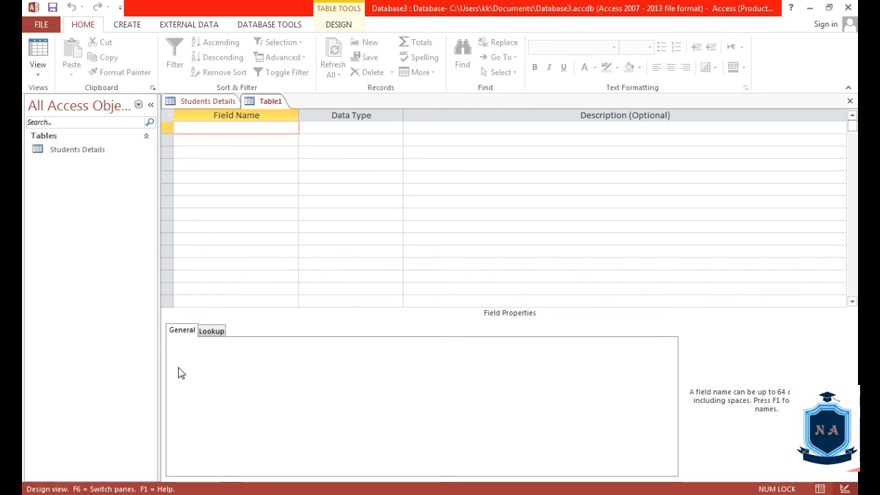
left_click(209, 332)
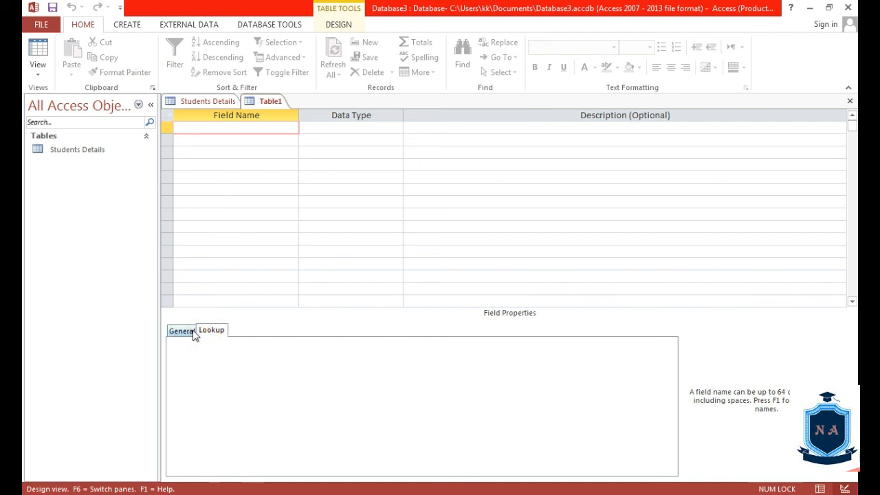
left_click(193, 331)
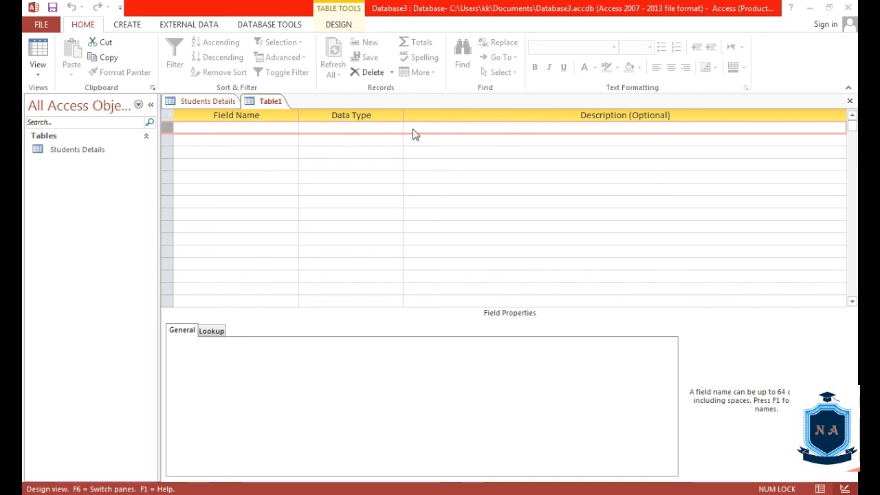
left_click(168, 140)
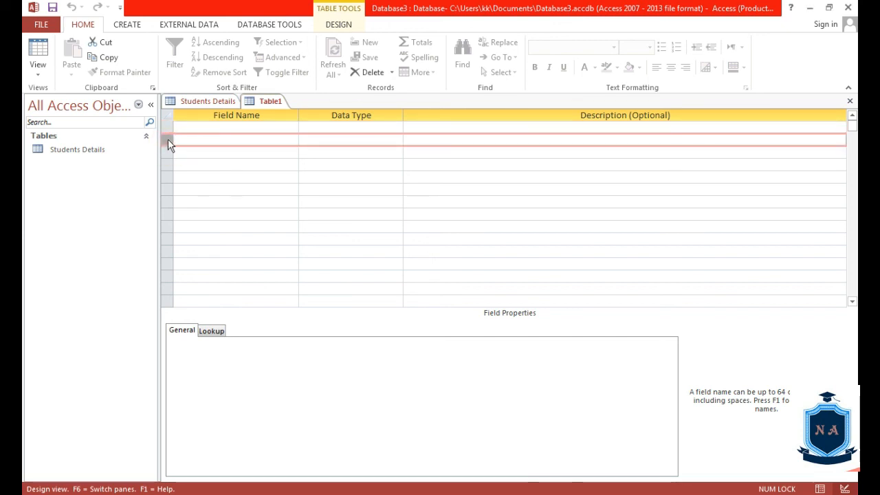
left_click(168, 128)
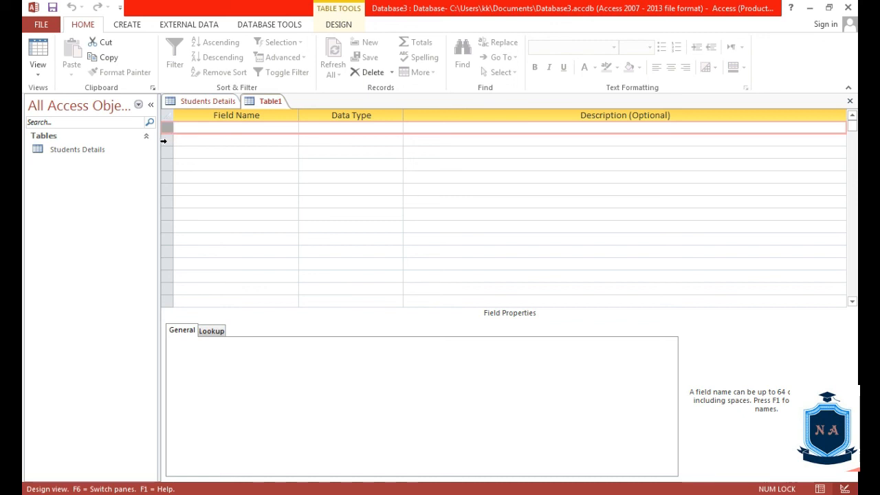
right_click(166, 142)
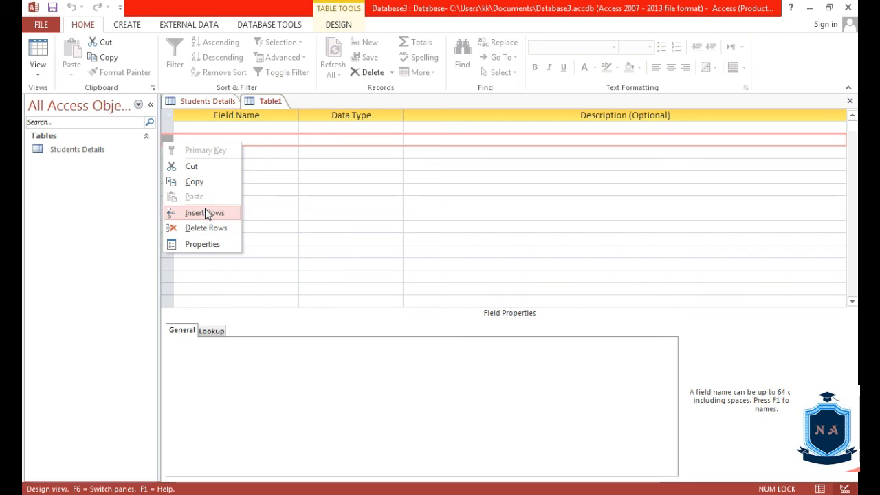
left_click(270, 177)
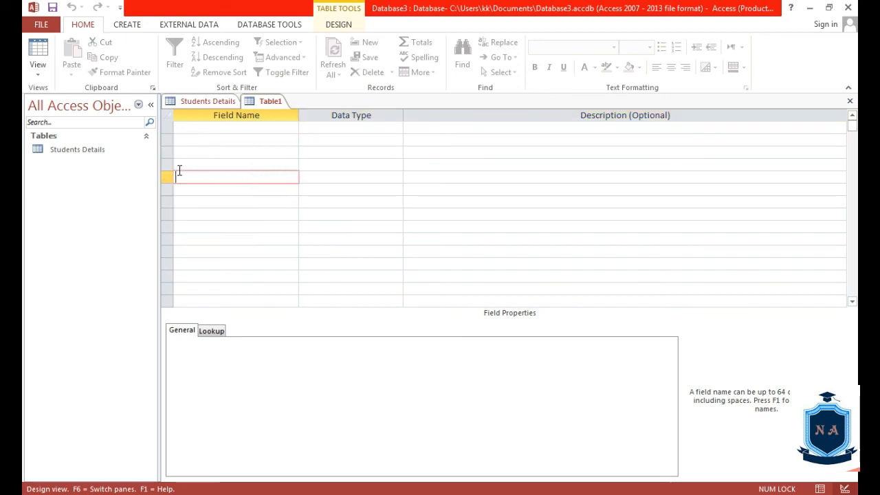
left_click(167, 164)
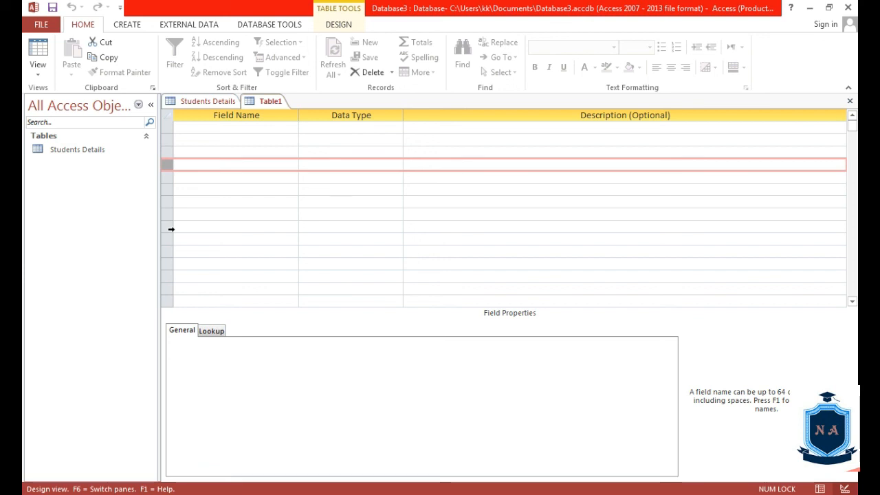
left_click(165, 130)
left_click(165, 139)
left_click(165, 152)
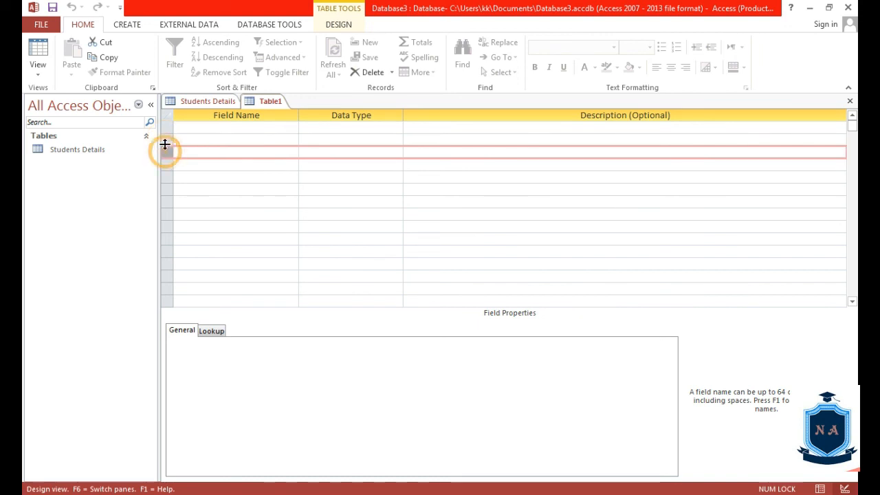
left_click(165, 139)
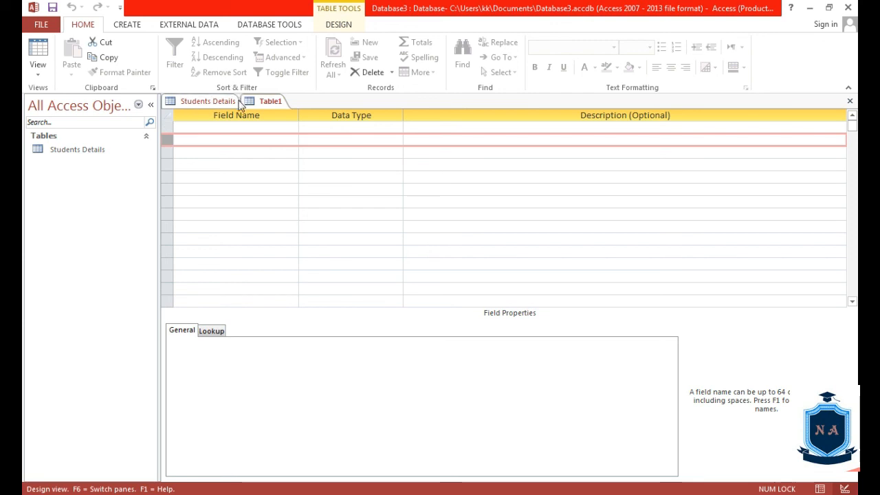
left_click(237, 125)
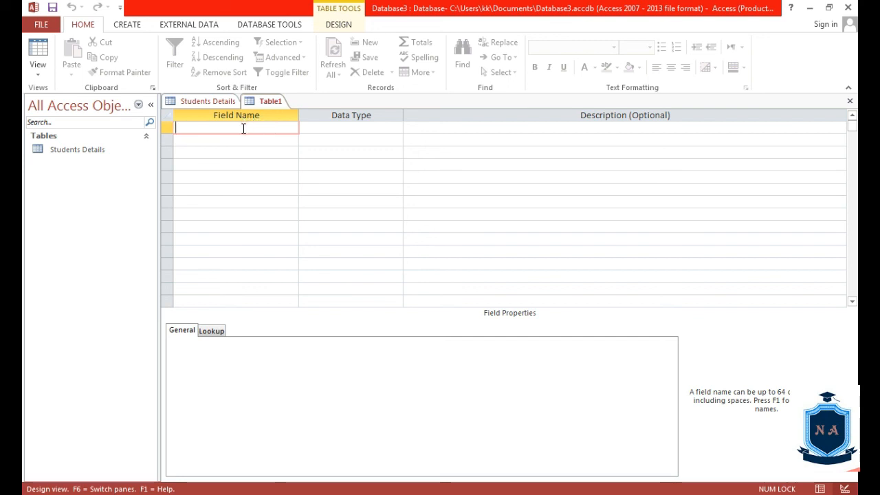
left_click(221, 102)
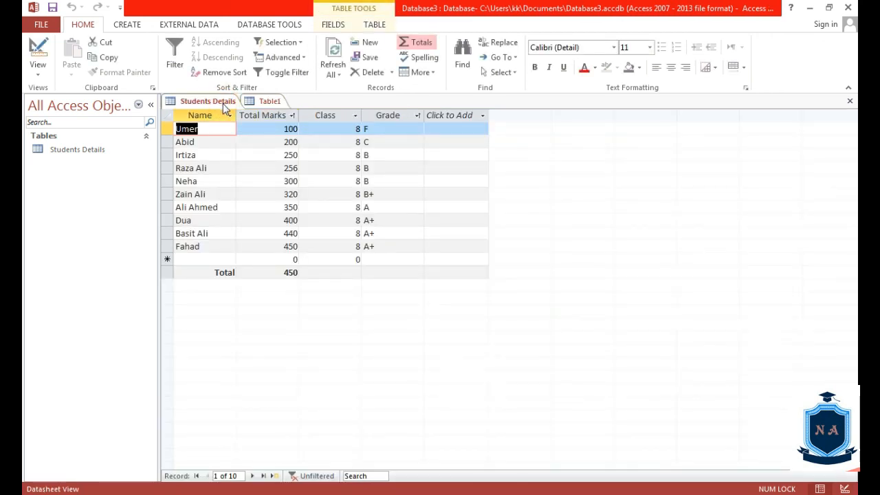
left_click(271, 101)
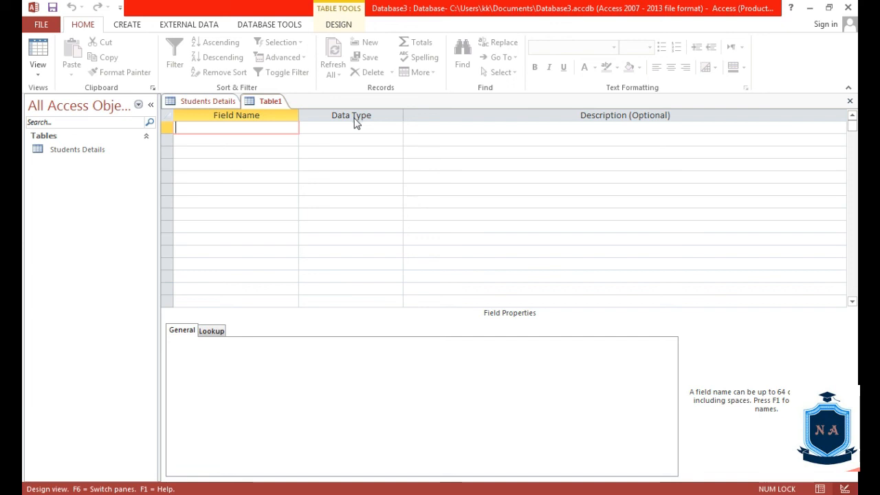
Enter 'name' as the first field name, accept the reserved-word warning, then erase the name
type("name")
left_click(385, 129)
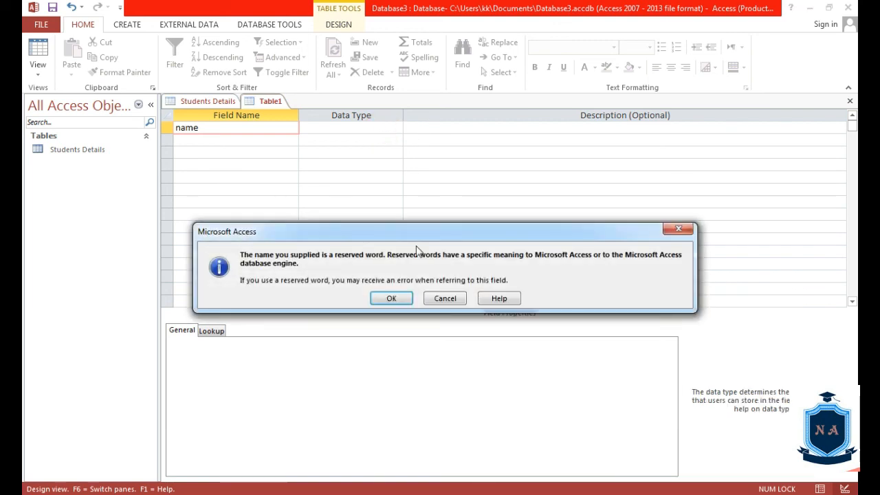
left_click(401, 303)
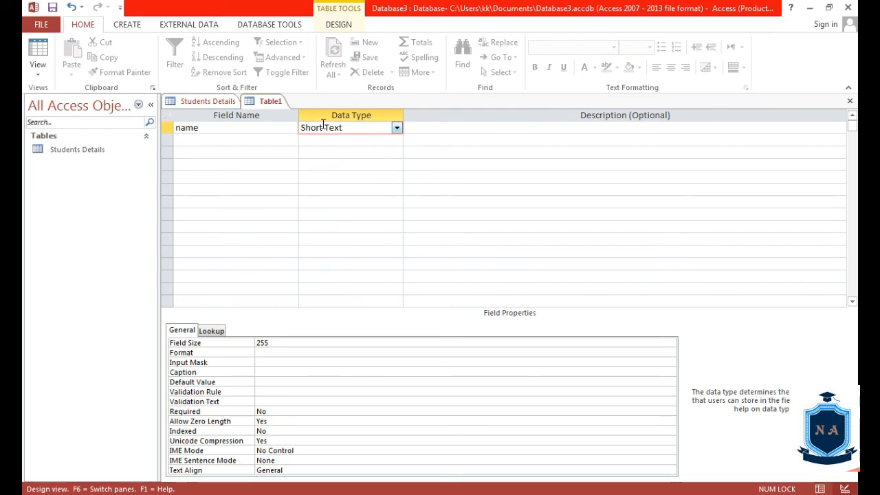
left_click(200, 128)
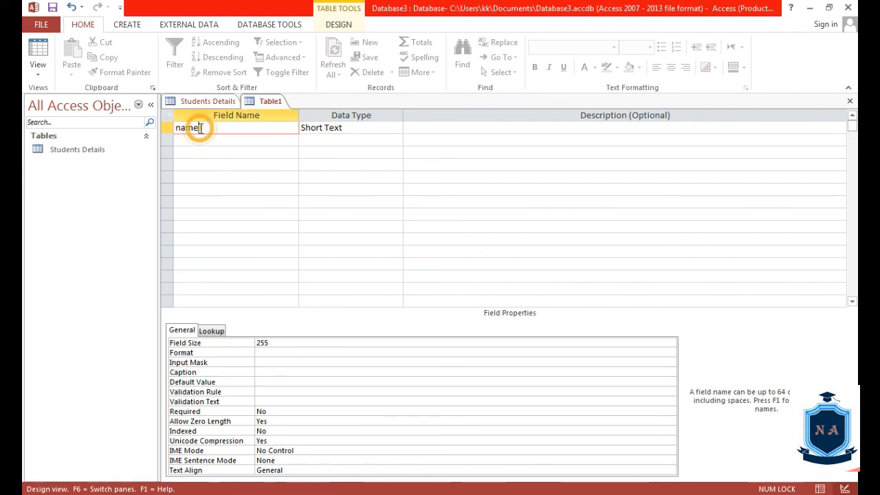
key("BackSpace")
key("BackSpace")
key("BackSpace")
key("BackSpace")
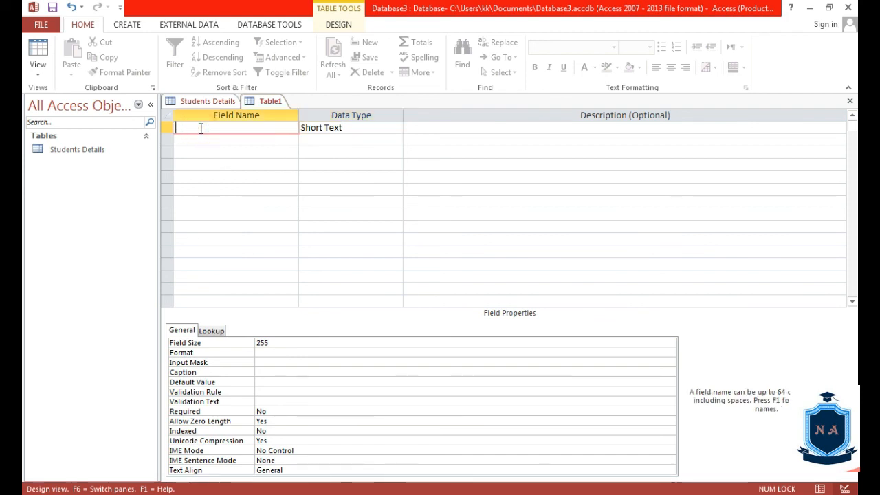
Name the first field FName and give it the description 'Father Name'
type("FName")
left_click(441, 129)
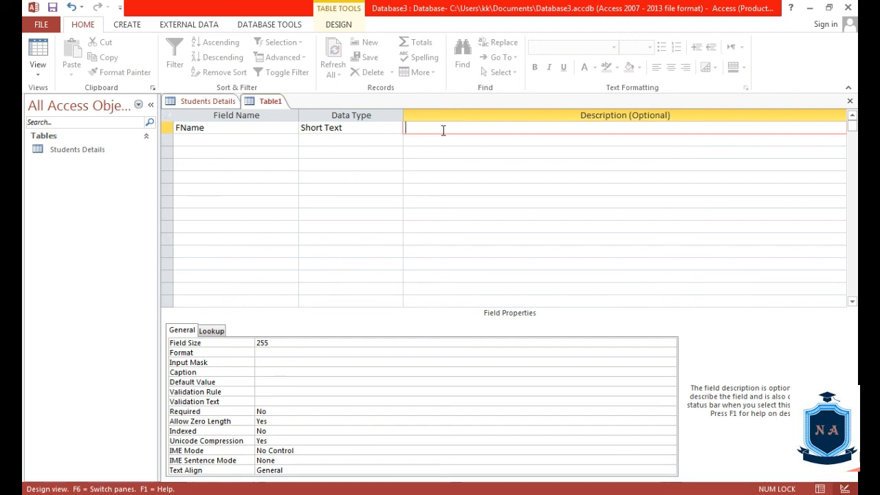
type("Father")
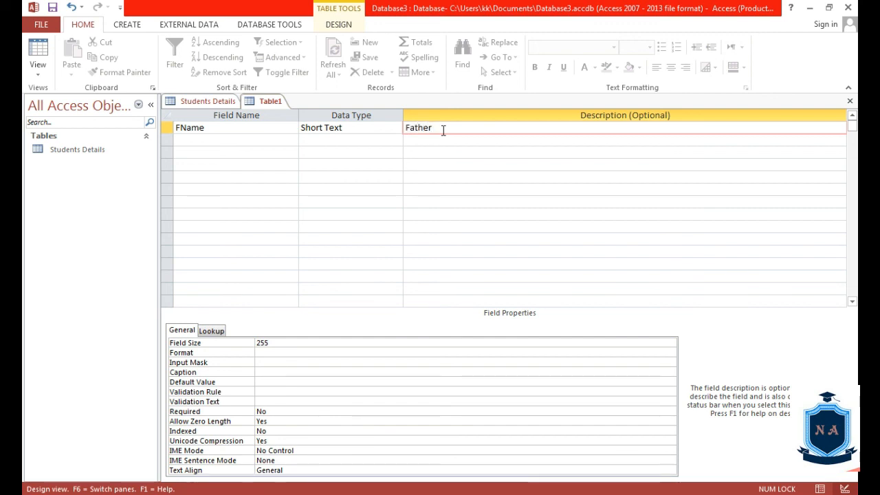
type(" Name")
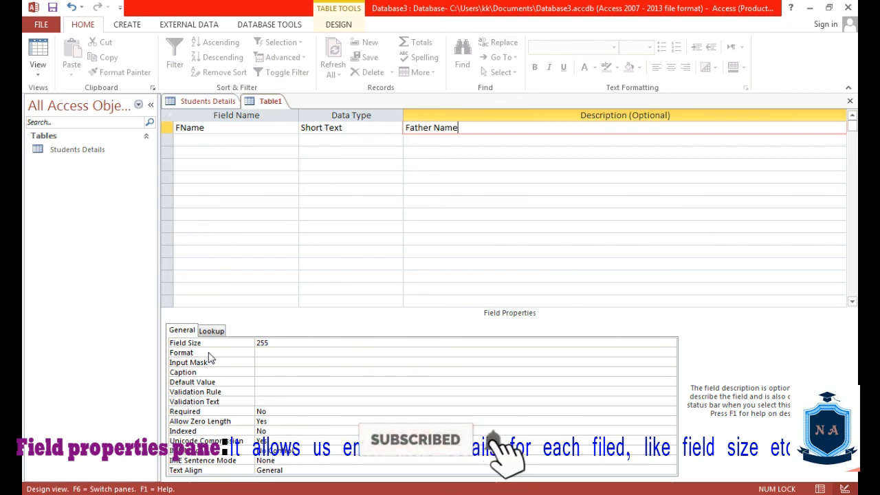
key("Return")
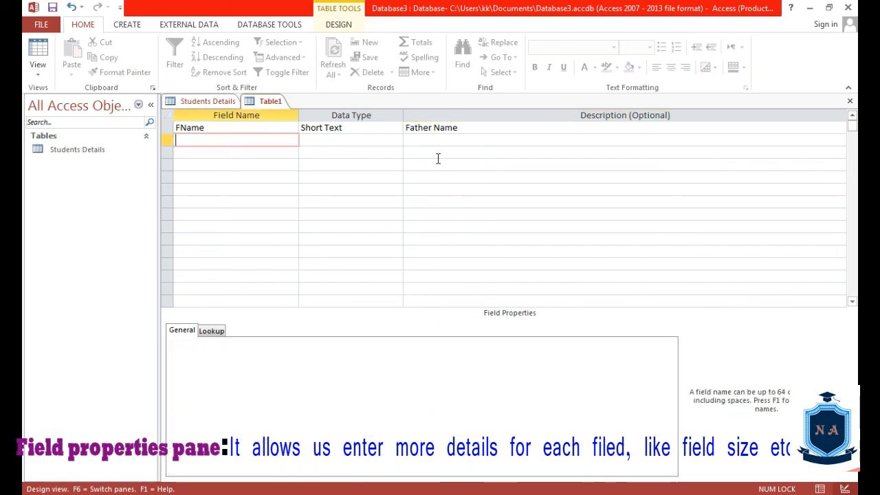
left_click(445, 127)
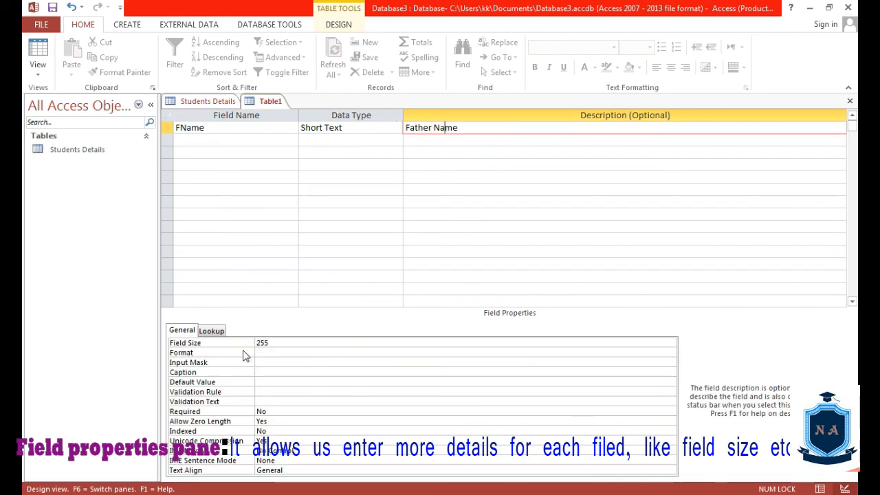